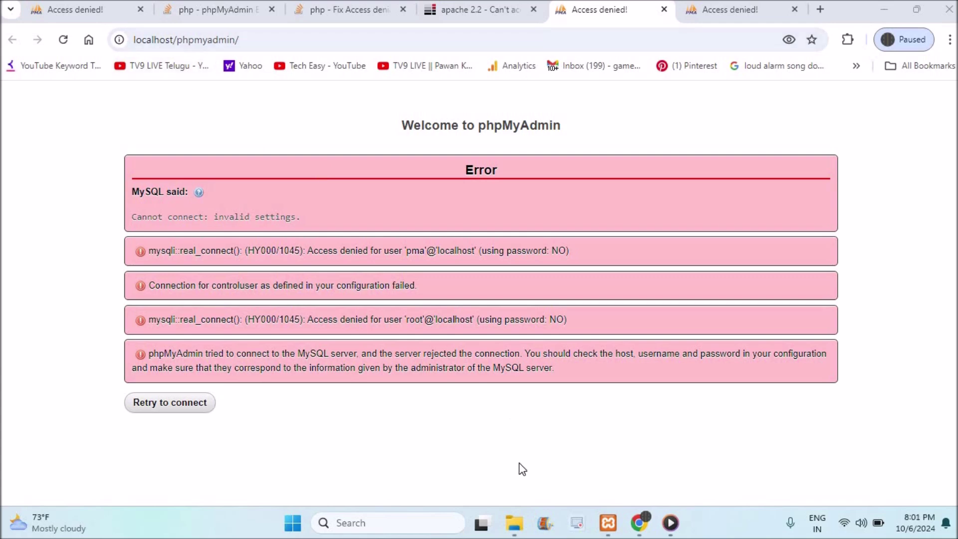
Launch phpMyAdmin from XAMPP's MySQL Admin button and confirm the root/pma access-denied errors.
left_click(607, 523)
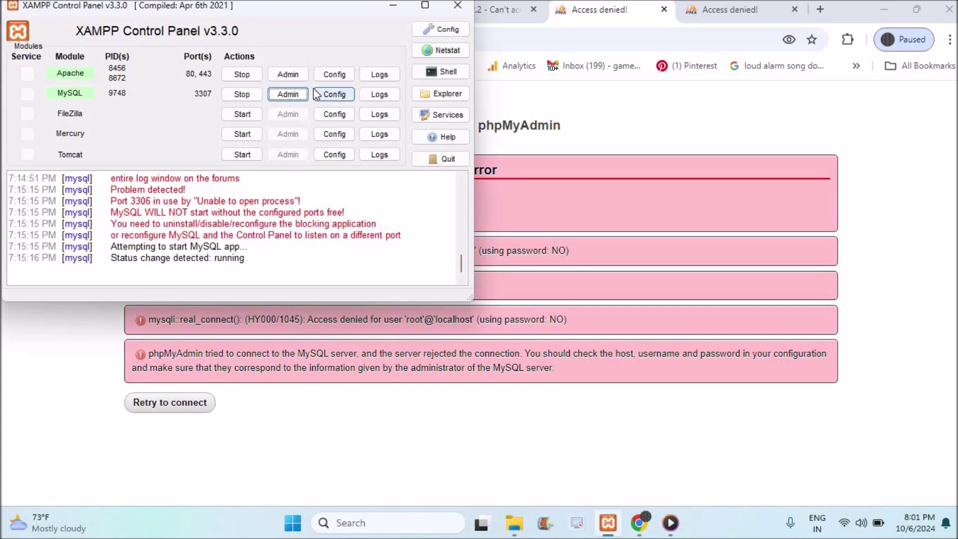
left_click(294, 98)
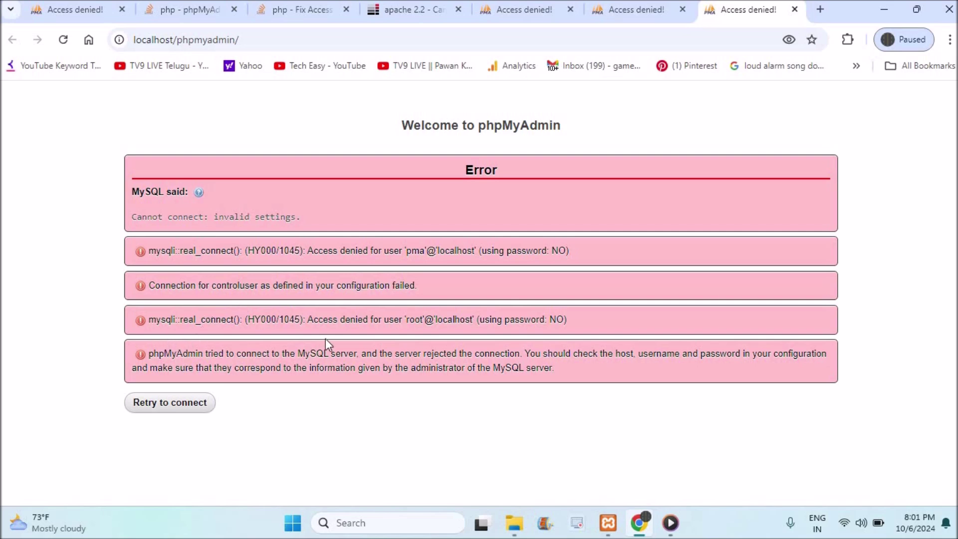
left_click(610, 522)
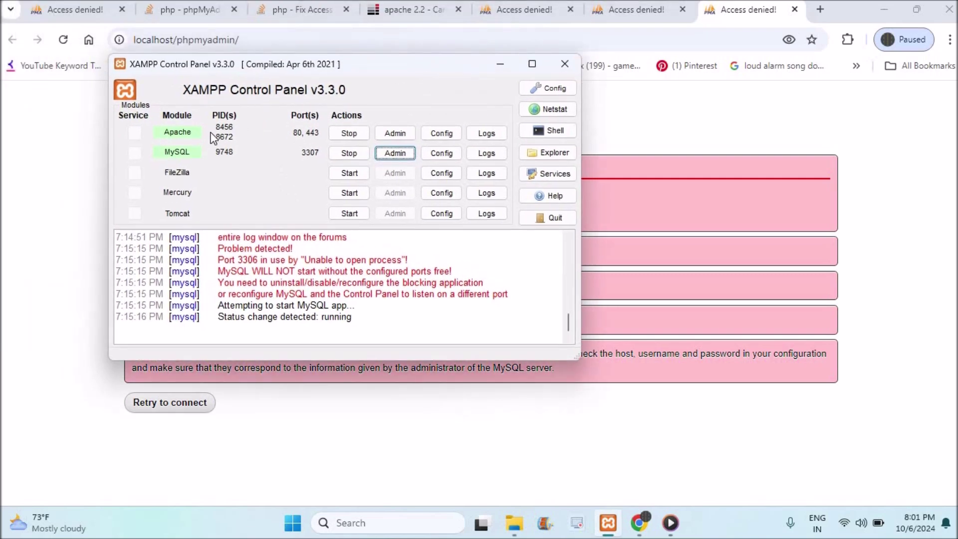
Open phpMyAdmin (config.inc.php) from Apache's Config list in XAMPP Control Panel.
left_click(451, 136)
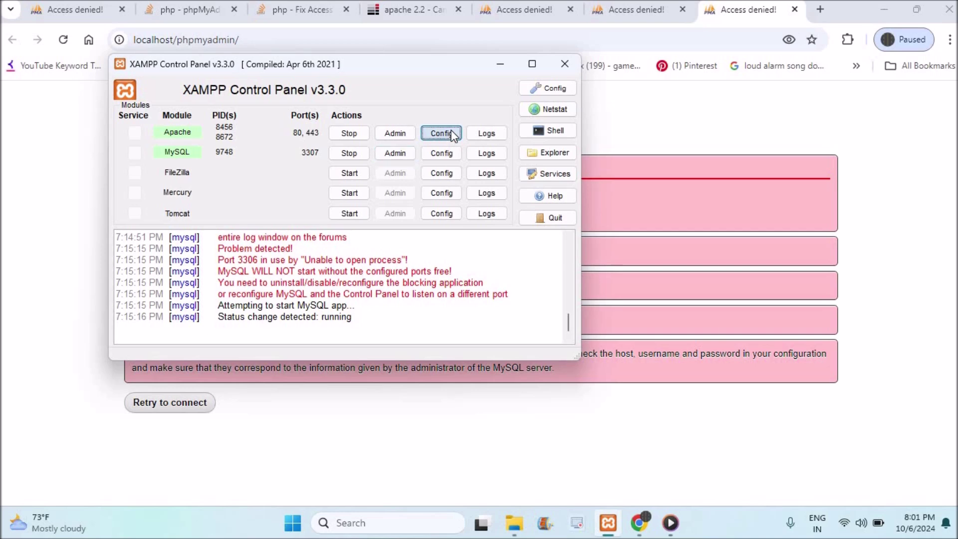
left_click(427, 117)
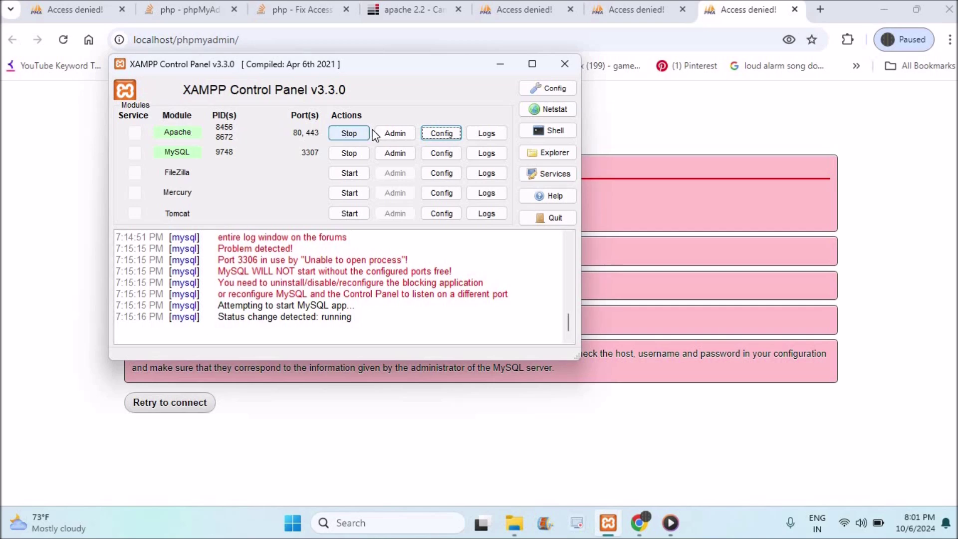
left_click(447, 134)
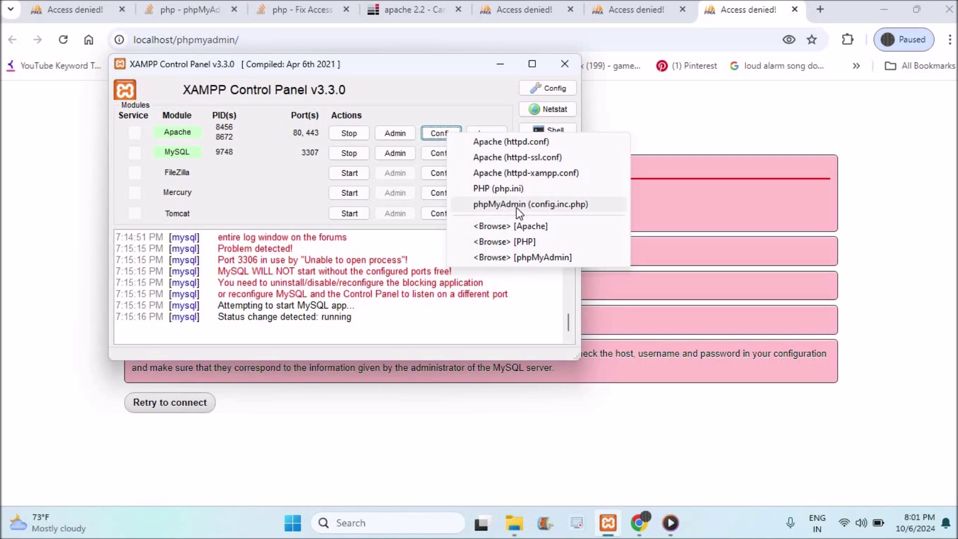
left_click(562, 209)
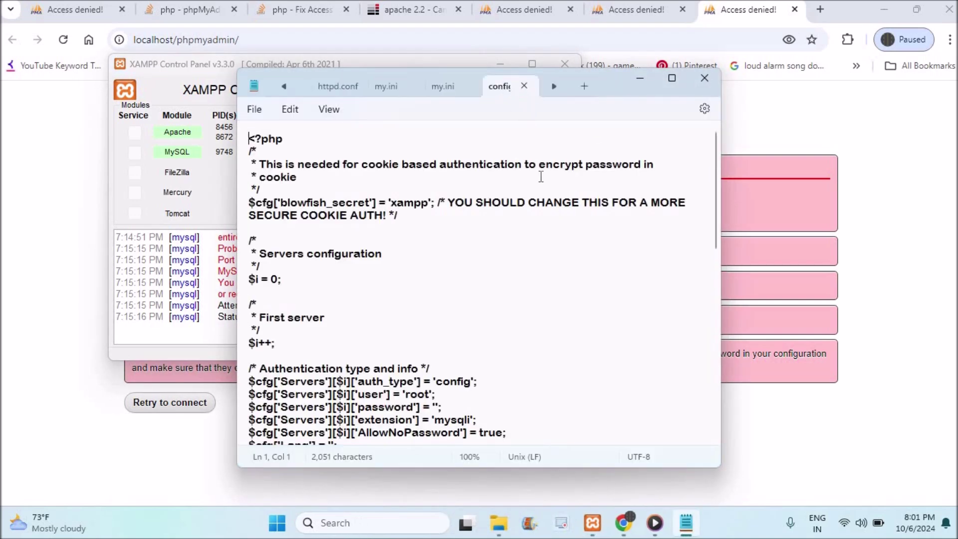
Maximize Notepad and copy 'localhost' from the browser's address bar.
left_click(672, 79)
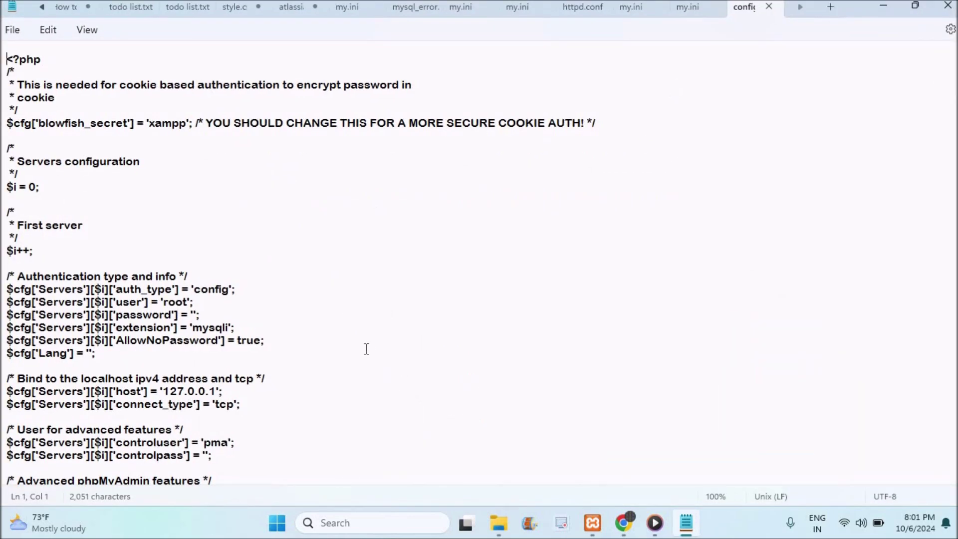
double_click(188, 394)
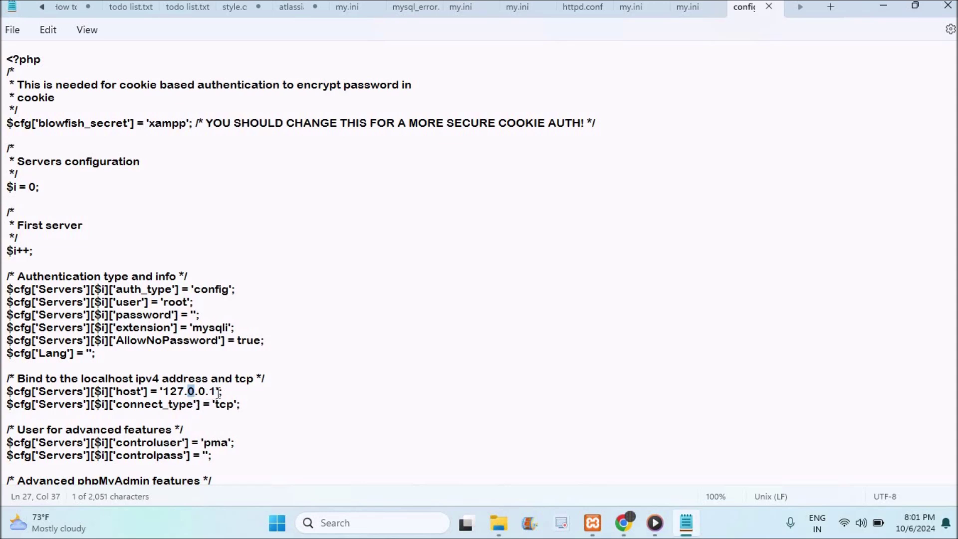
left_click(624, 522)
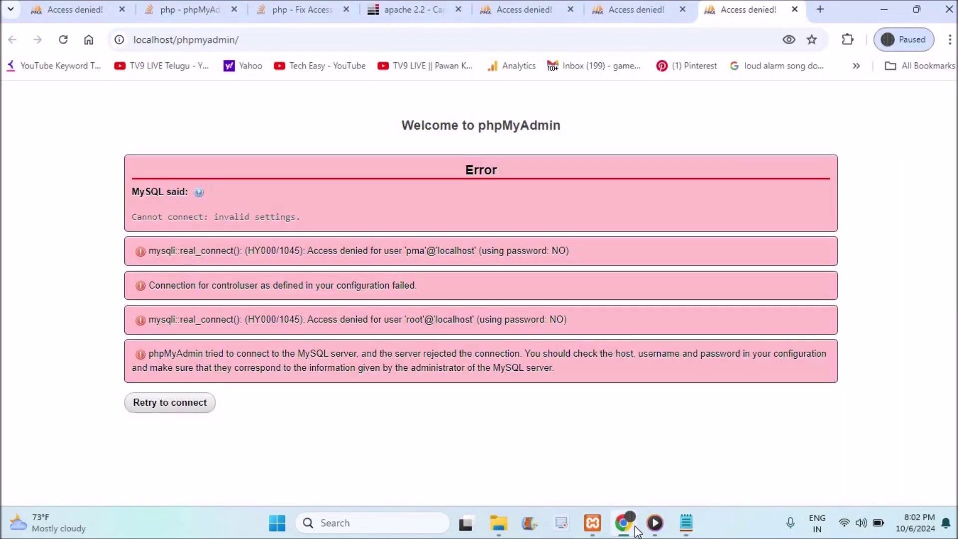
double_click(173, 40)
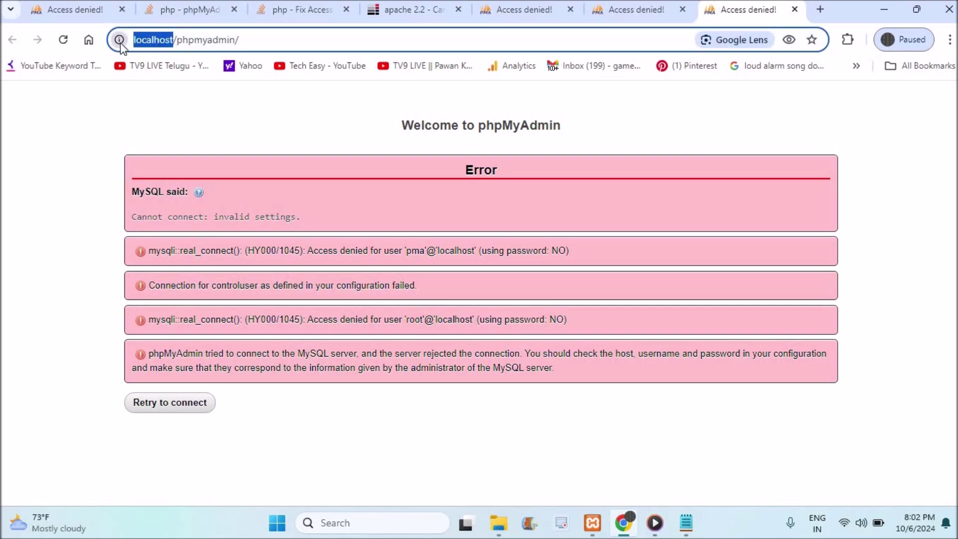
left_click(686, 523)
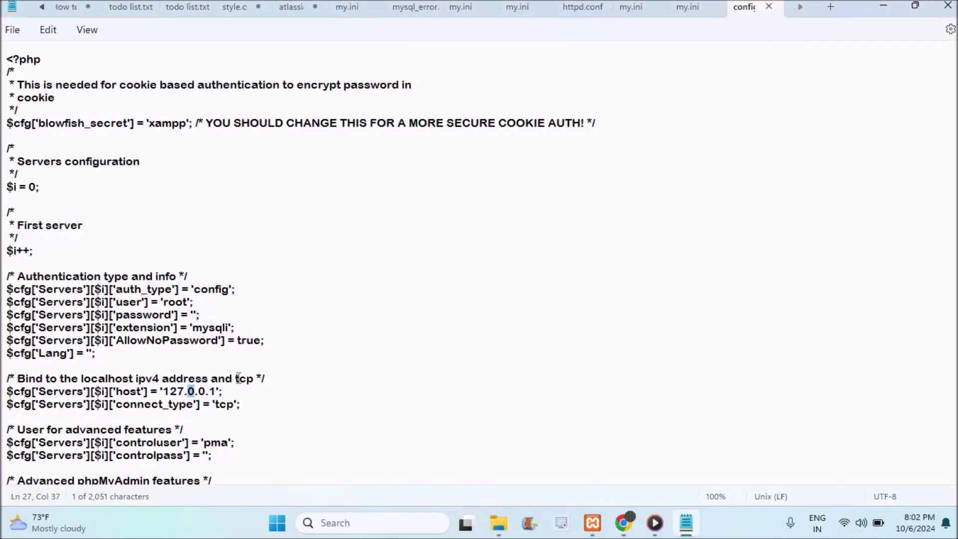
left_click(217, 394)
key("BackSpace")
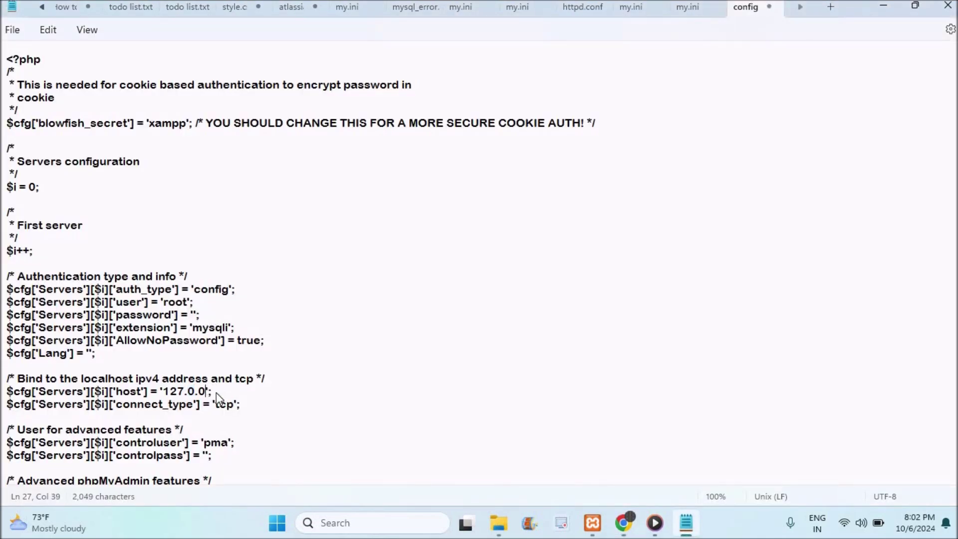
key("BackSpace")
key("BackSpace")
key("BackSpace")
key("BackSpace")
key("BackSpace")
key("BackSpace")
key("BackSpace")
type("http://localhost/")
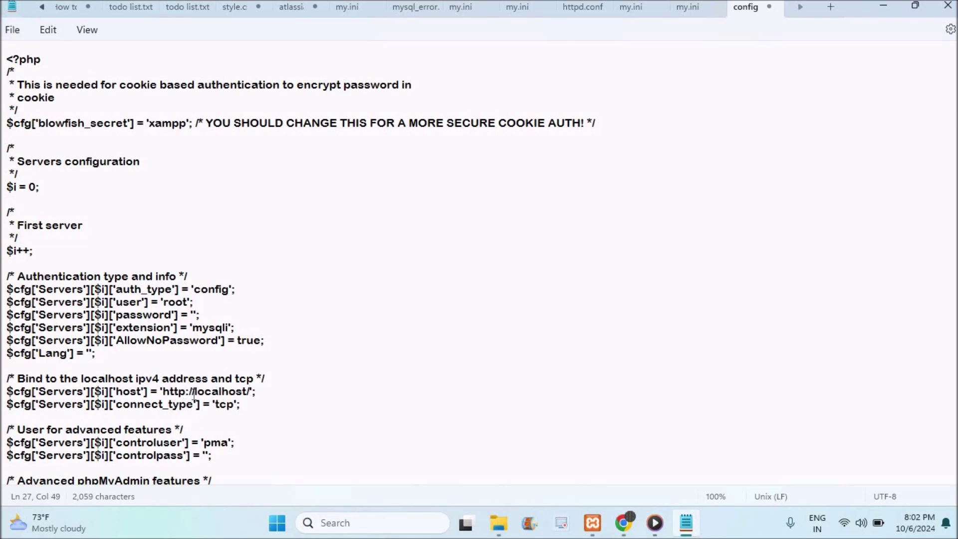
left_click_drag(194, 392, 162, 391)
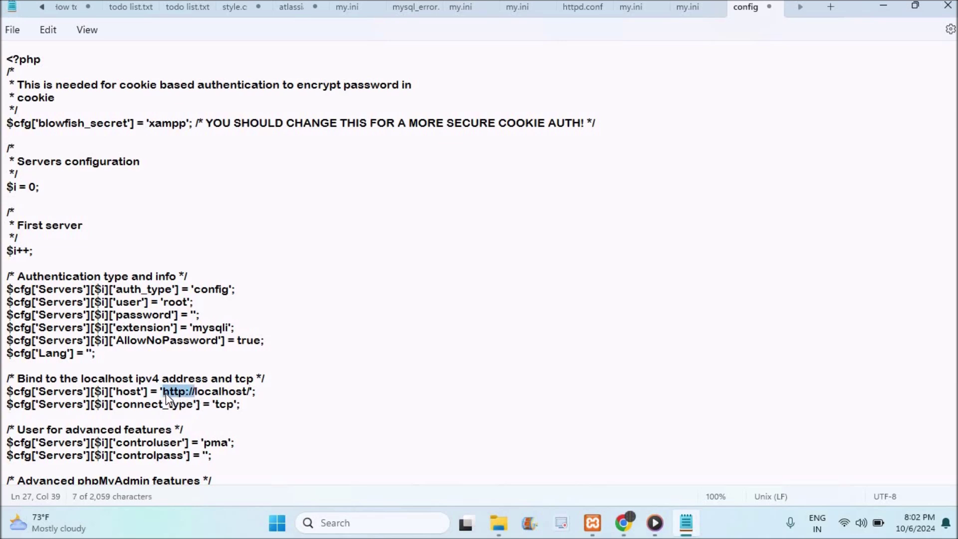
key("BackSpace")
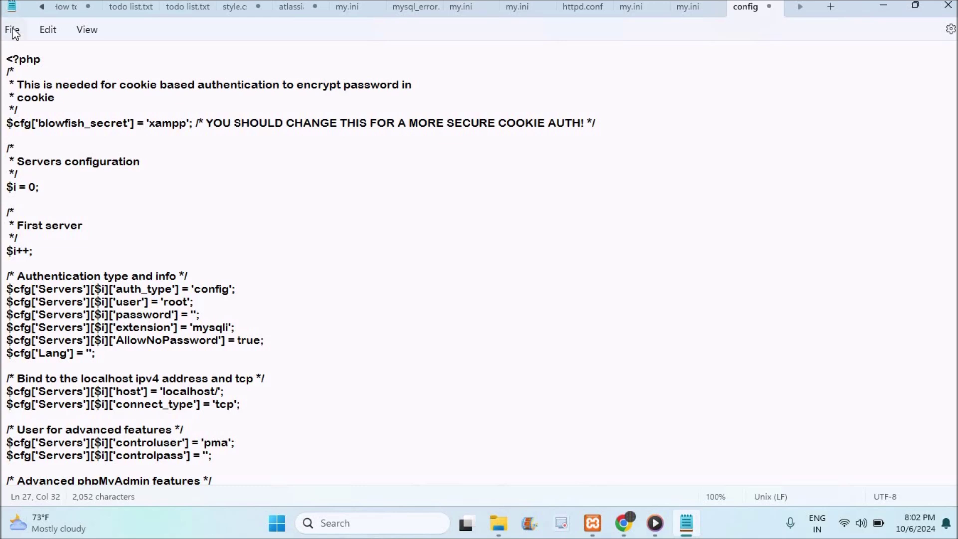
left_click(12, 30)
Save config.inc.php, reload phpMyAdmin to get 'No such host is known', and check that MySQL uses port 3307.
left_click(42, 121)
left_click(625, 524)
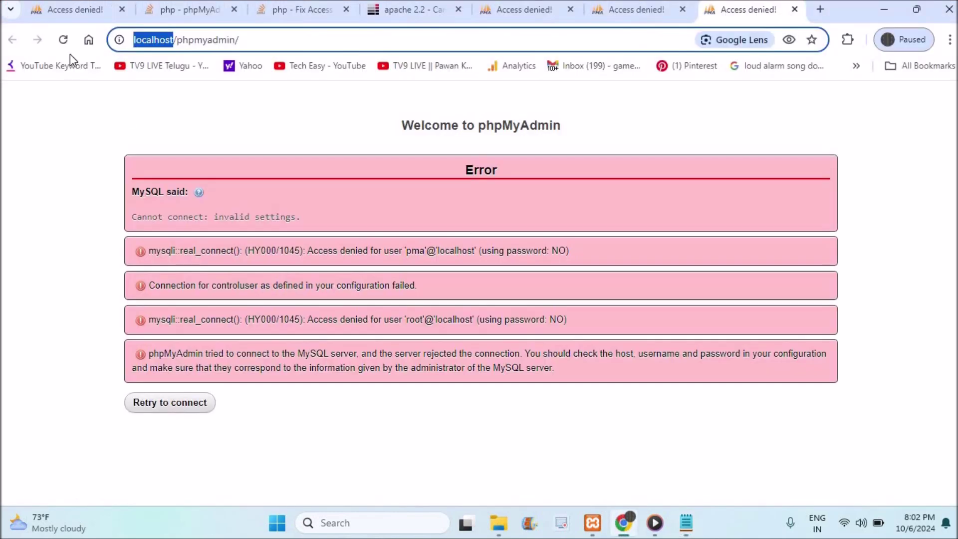
left_click(63, 40)
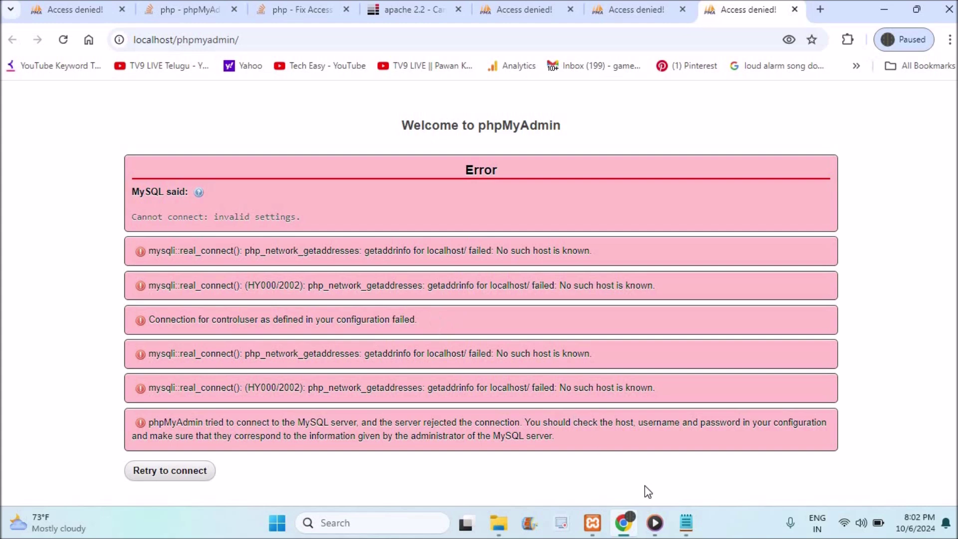
left_click(593, 523)
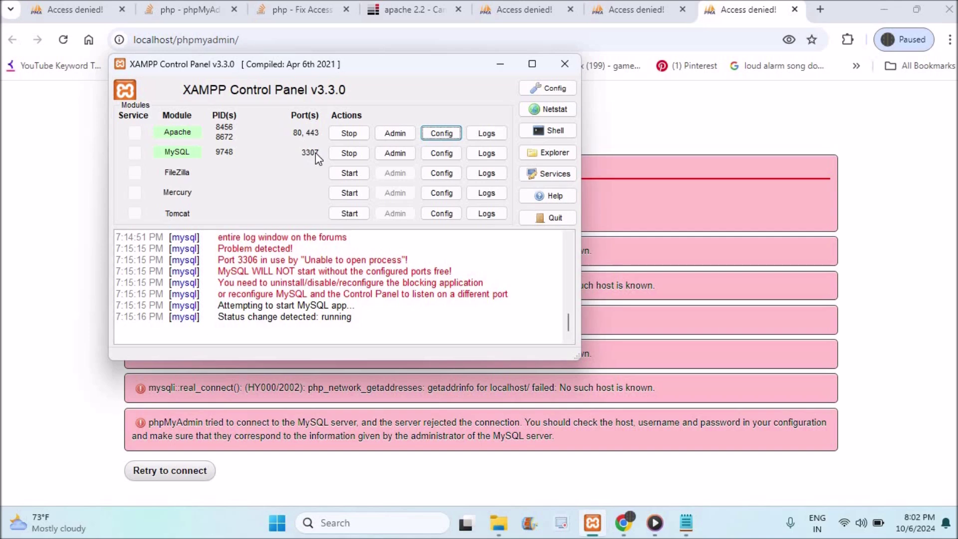
left_click(685, 524)
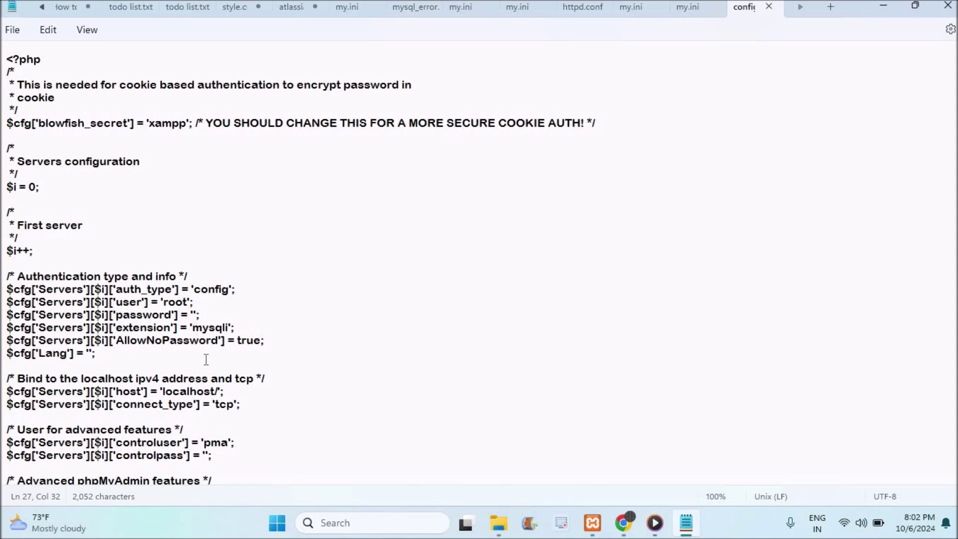
Insert :3307 after localhost so the host reads 'localhost:3307/', and save the file.
left_click(216, 392)
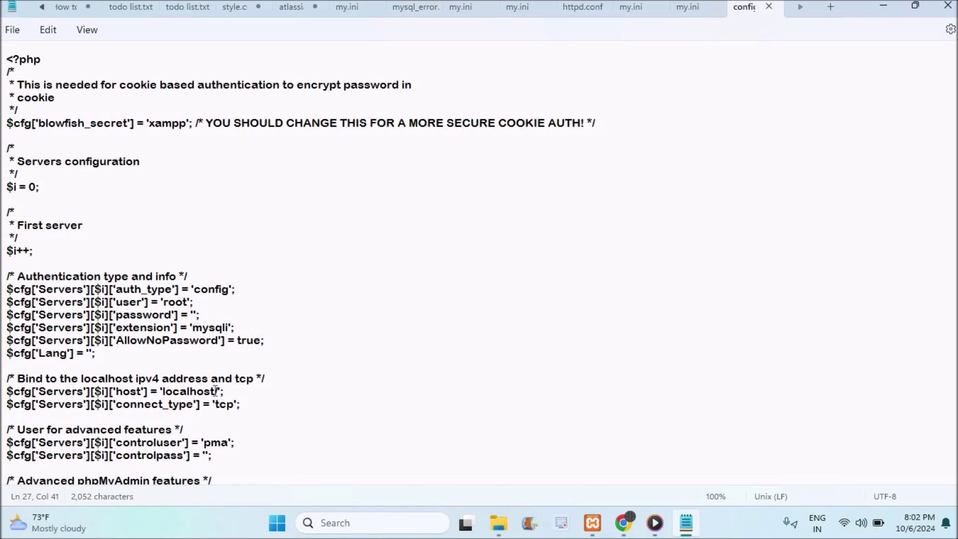
type(":")
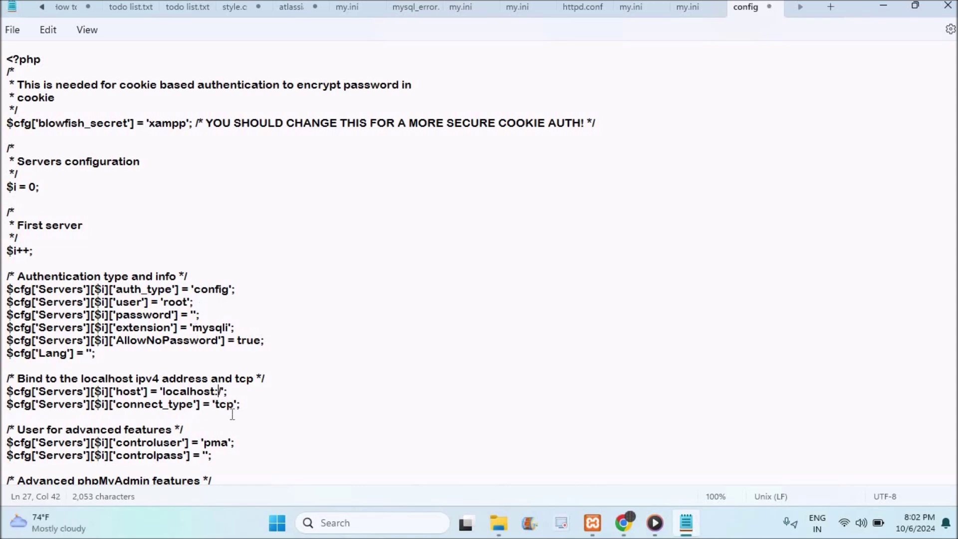
type("330")
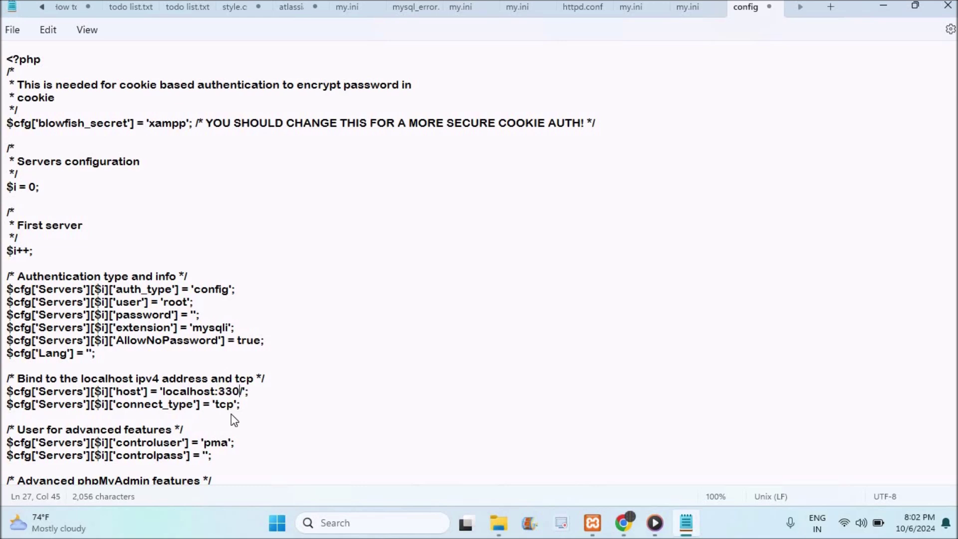
type("7")
left_click(12, 30)
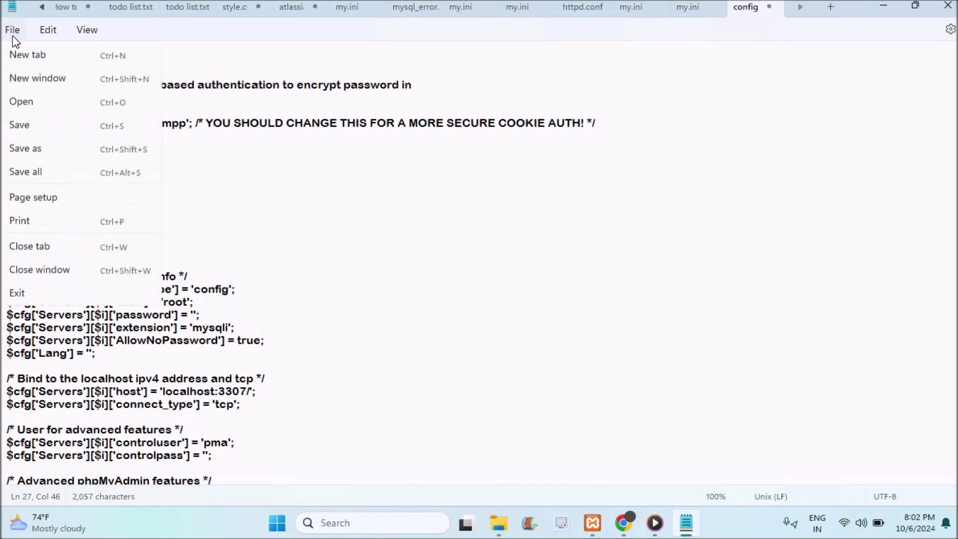
left_click(41, 122)
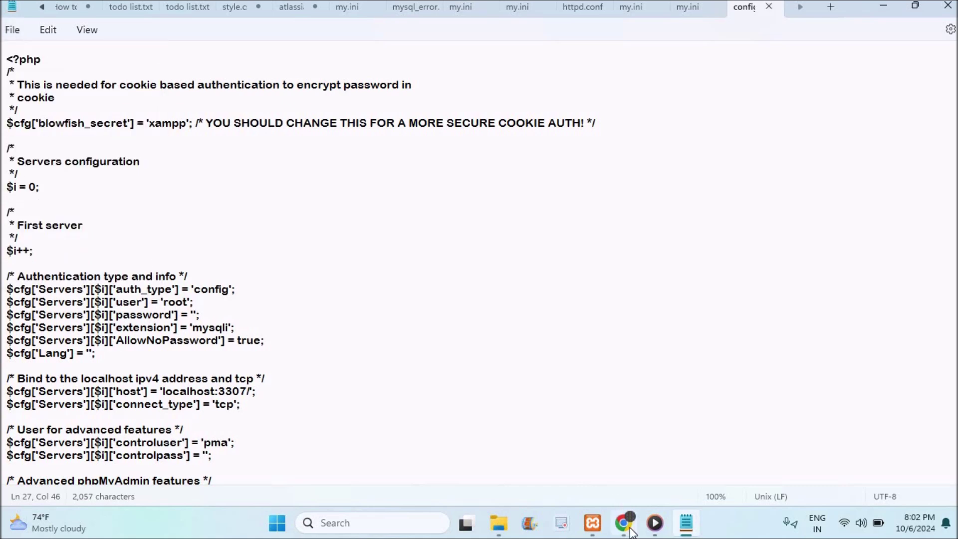
left_click(622, 523)
Reload phpMyAdmin to reach the localhost:3307 dashboard and view its five databases.
left_click(67, 43)
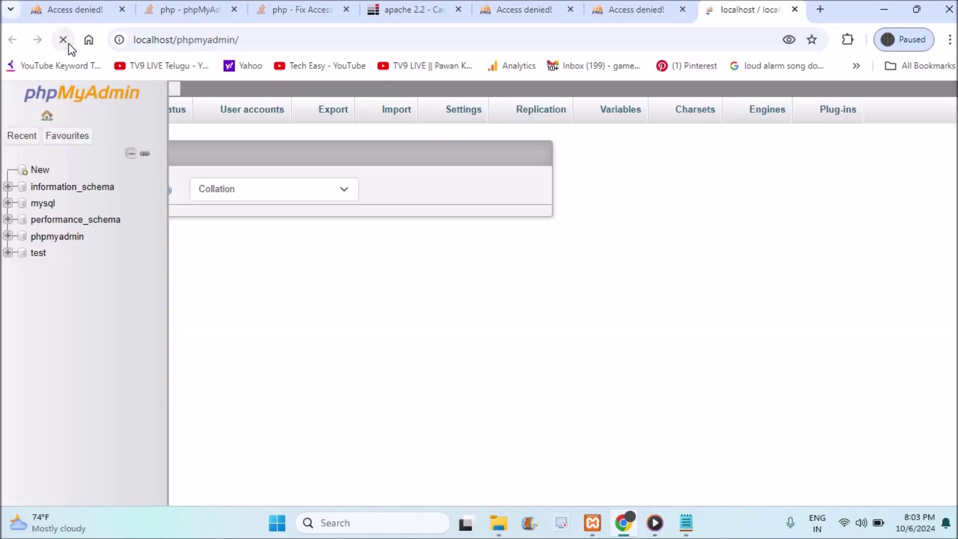
scroll(390, 217, "down", 1)
scroll(459, 236, "up", 1)
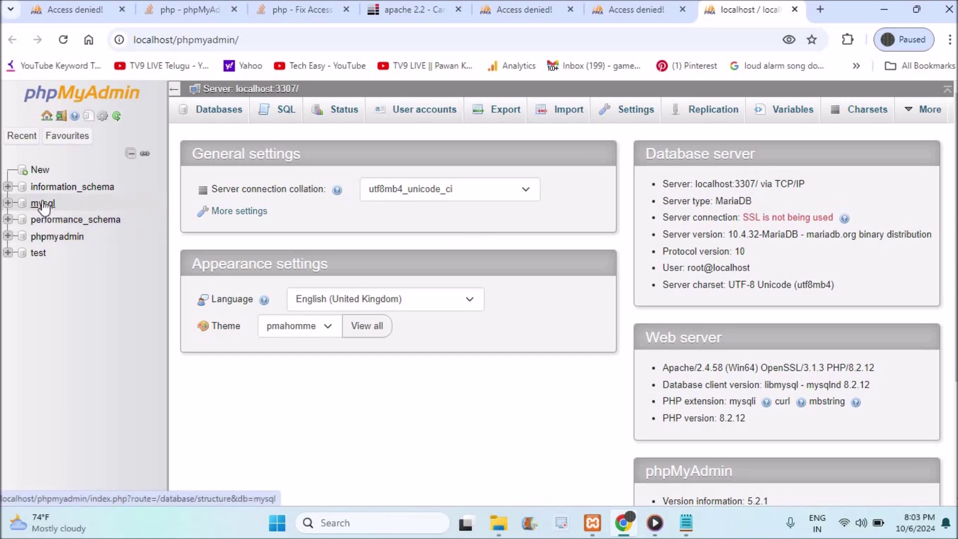
left_click(35, 172)
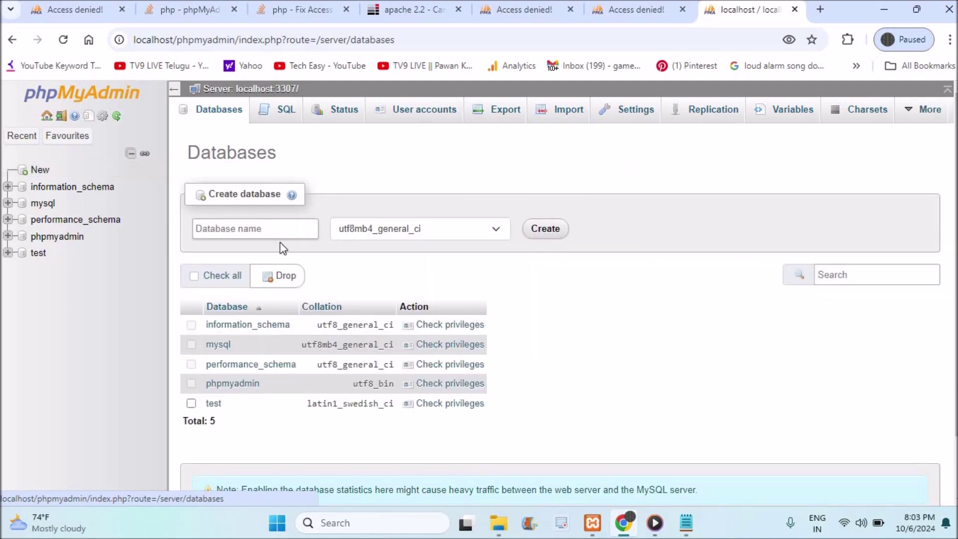
left_click(258, 229)
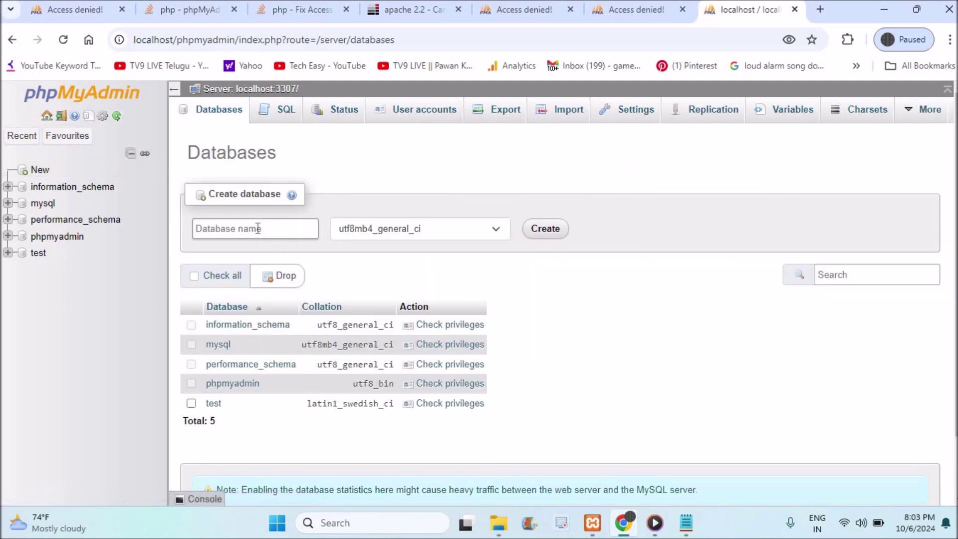